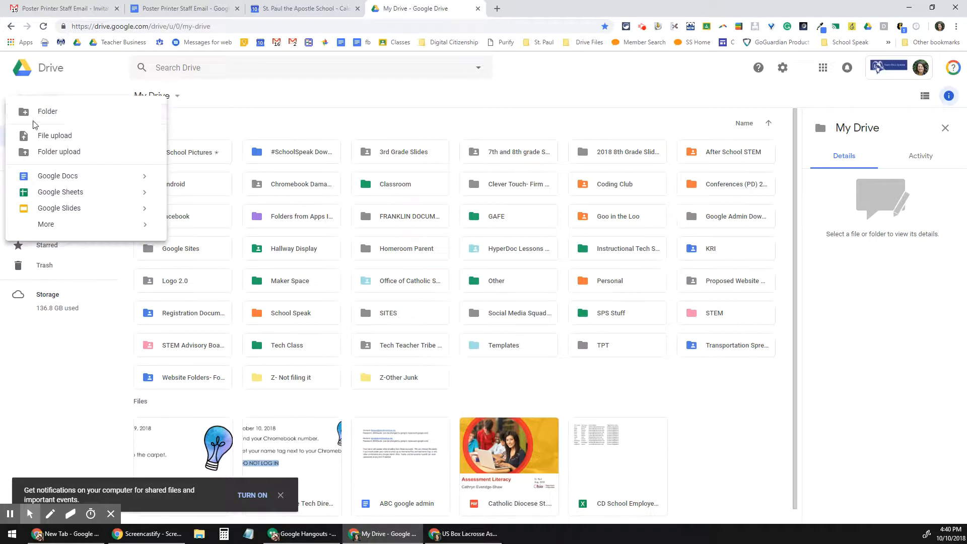
Create a new Google Drawing and set its page to a custom size in inches, taller than it is wide.
mouse_move(58, 229)
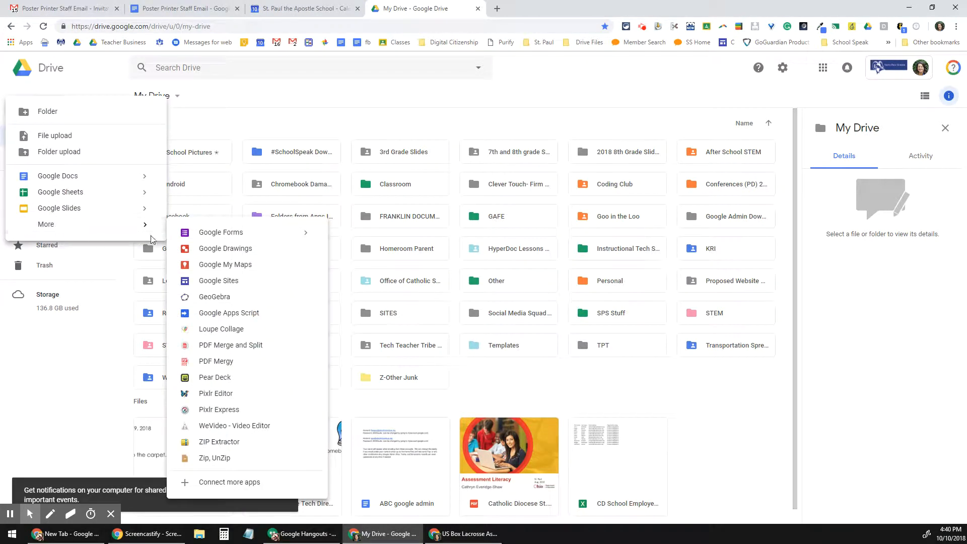
click(216, 250)
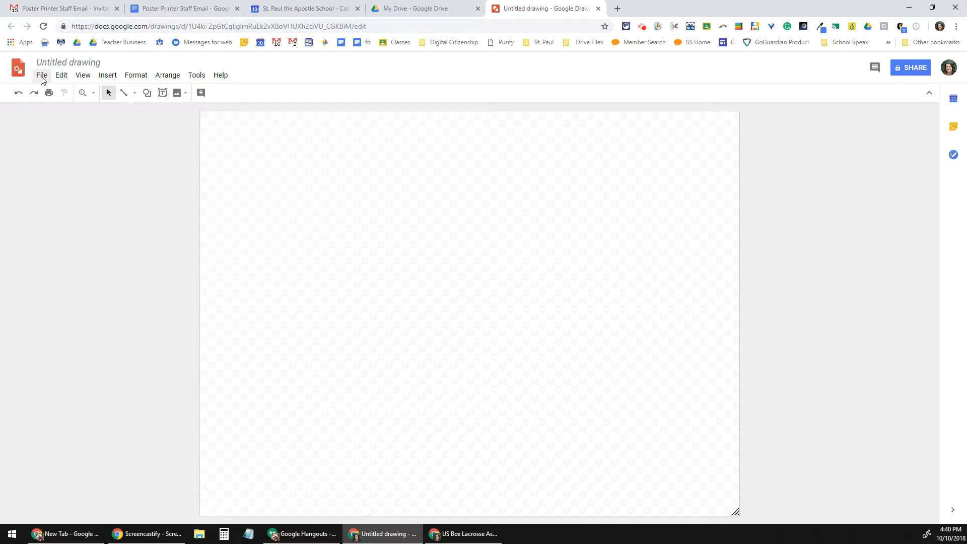
click(45, 76)
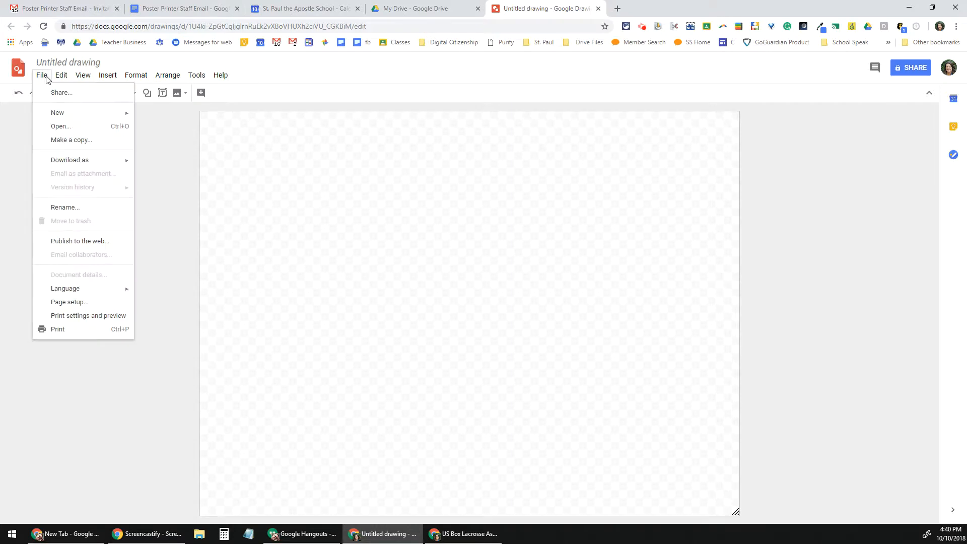
click(79, 303)
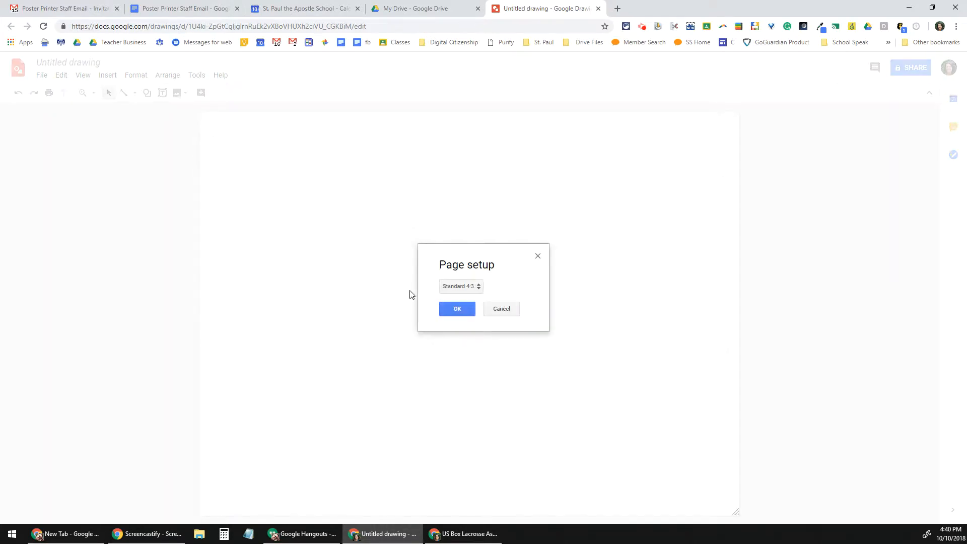
click(475, 287)
click(470, 330)
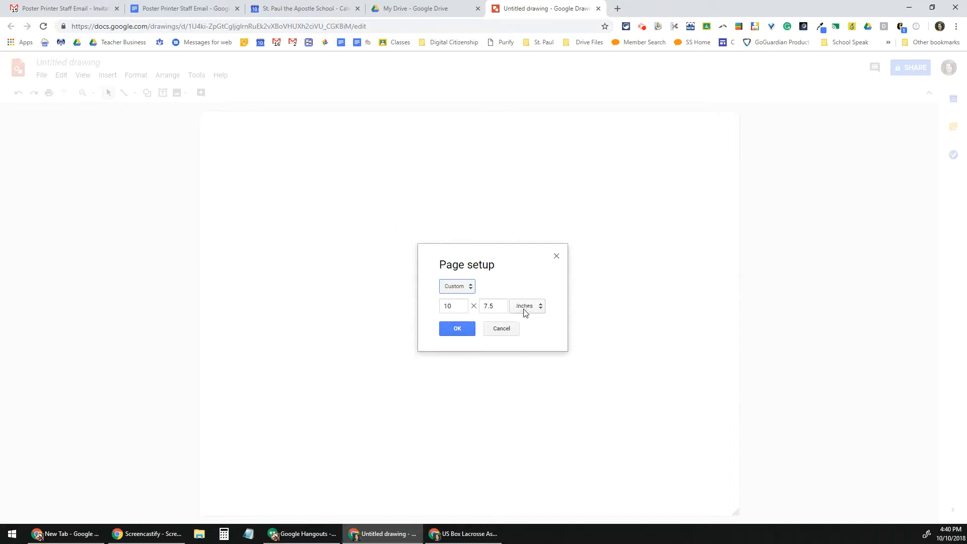
click(460, 309)
text(41)
key(BackSpace)
key(BackSpace)
text(1)
key(Tab)
click(458, 326)
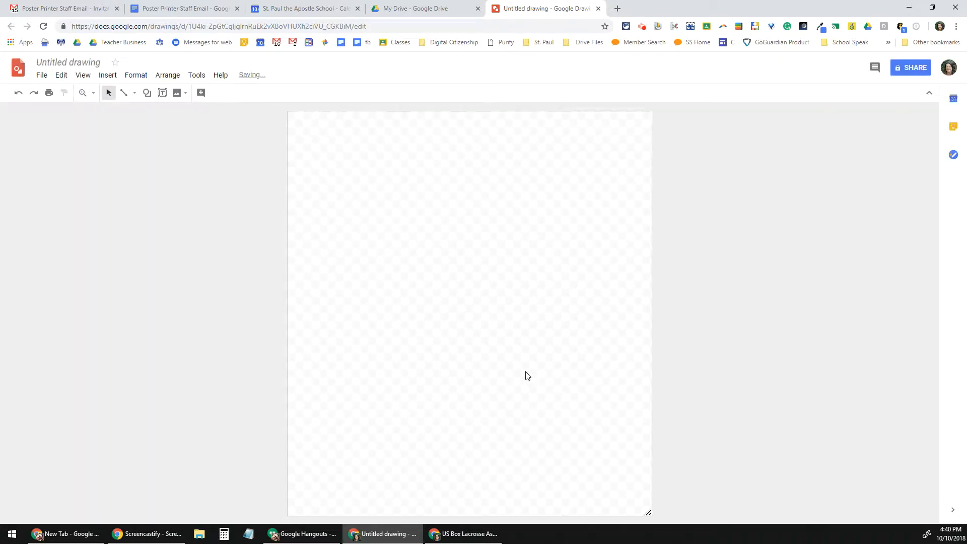
Draw a frame shape covering the whole page, narrow it to a thin border, and fill it black.
click(147, 96)
mouse_move(152, 111)
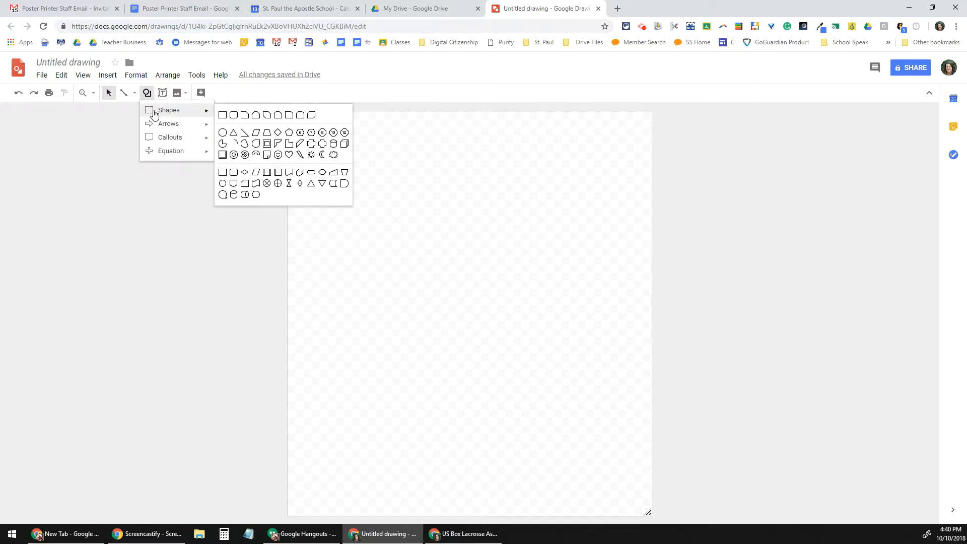
click(267, 144)
drag(288, 114, 649, 513)
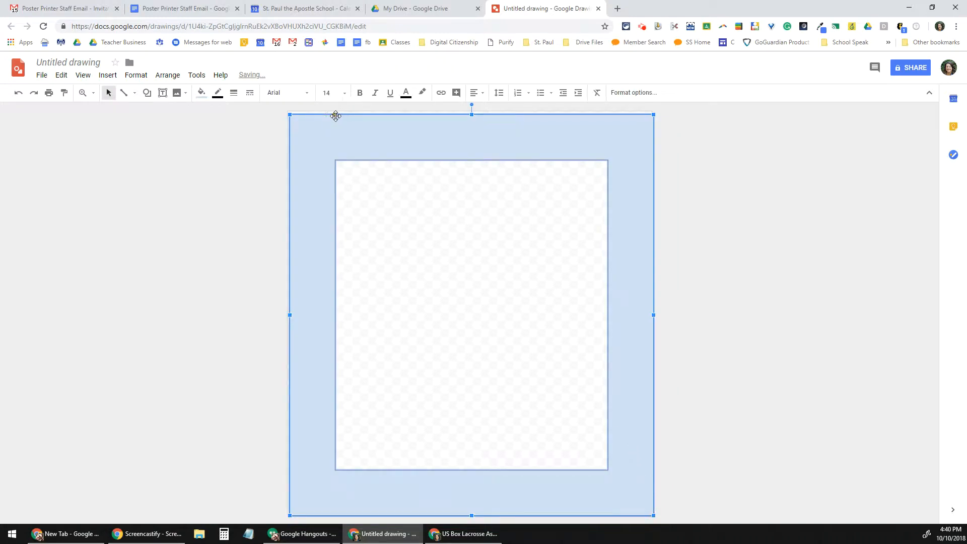
drag(336, 116, 302, 107)
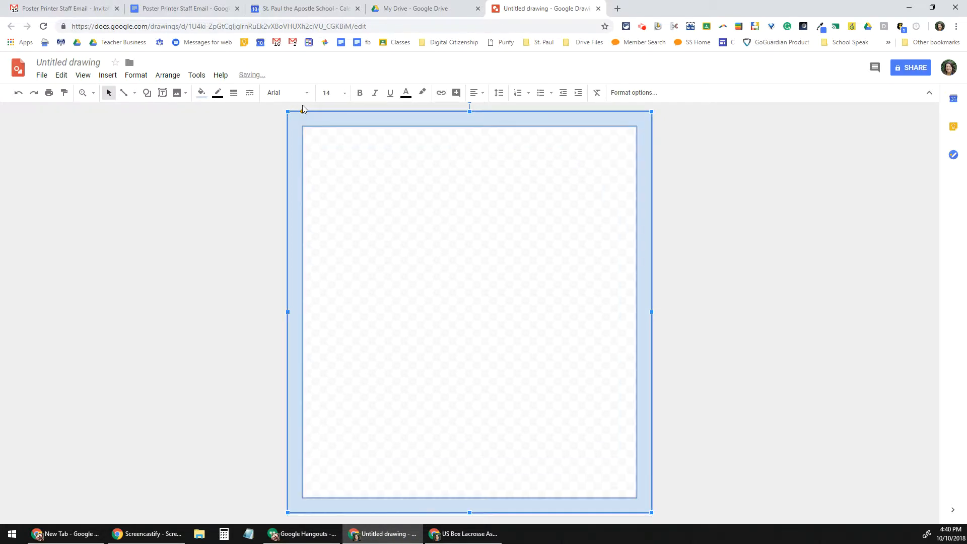
click(201, 92)
click(205, 143)
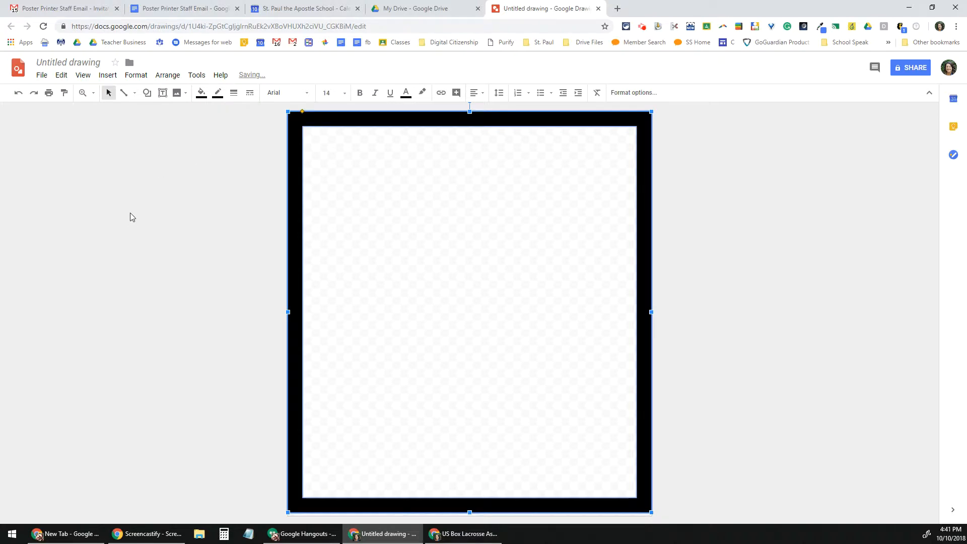
Draw a wide text box inside the upper part of the frame with the Chelsea Market font at size 96.
click(163, 92)
drag(314, 136, 622, 243)
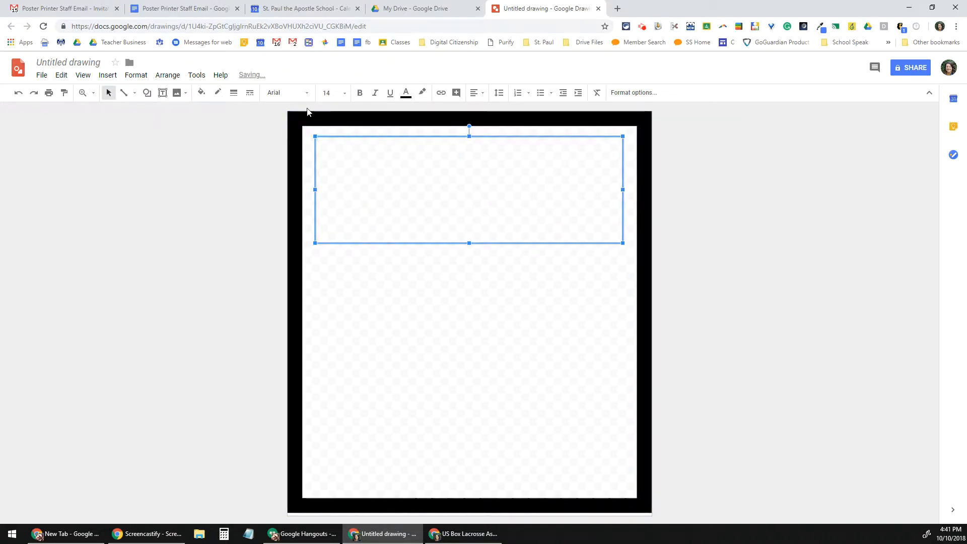
click(326, 92)
click(337, 315)
click(283, 94)
click(296, 146)
Enter "I love dogs!" in the text box and centre it horizontally.
text(I love )
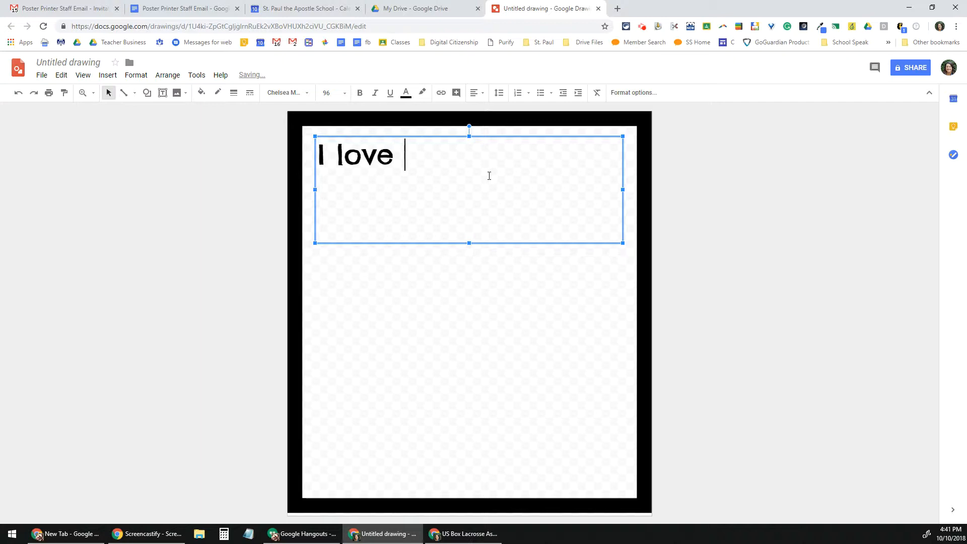
text(dogs!)
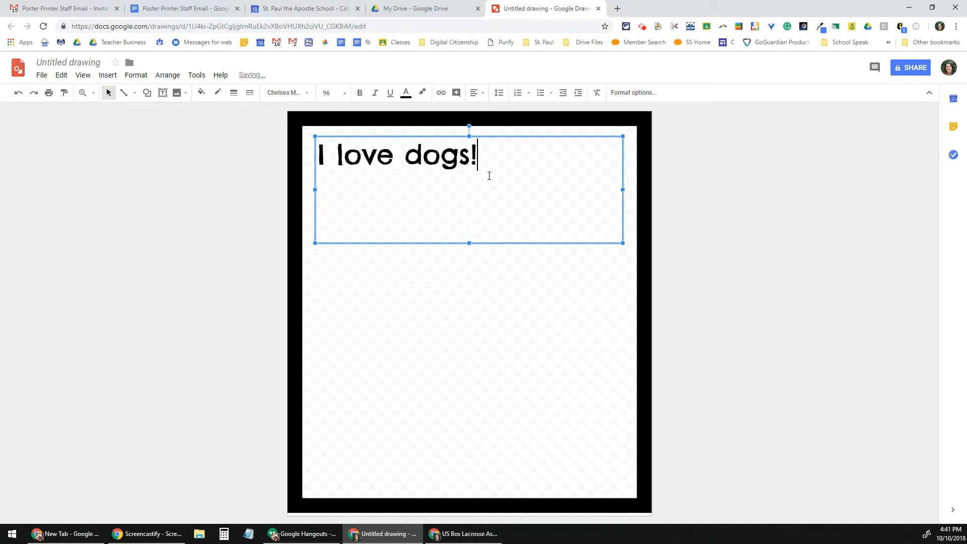
click(474, 92)
click(488, 109)
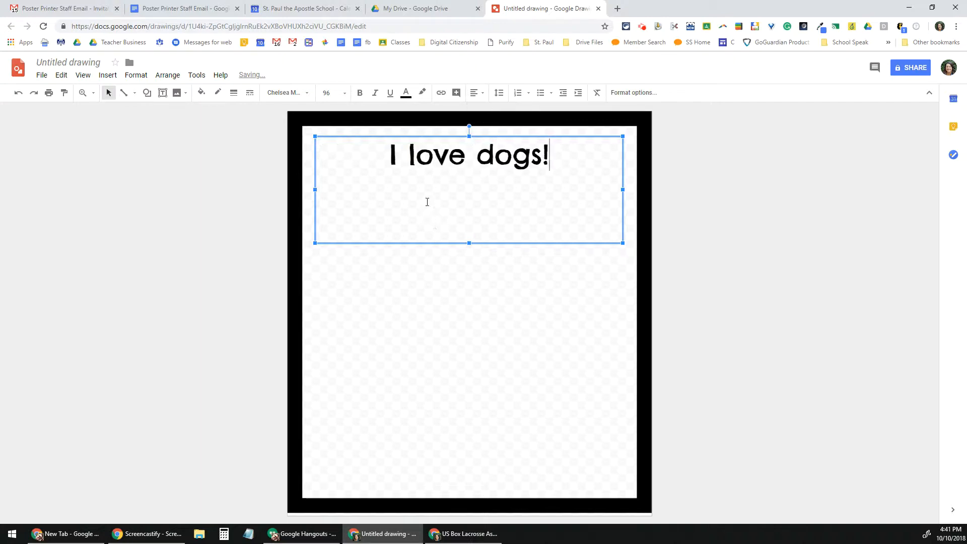
Enlarge the "I love dogs!" text to size 130 after trying size 115.
triple_click(419, 161)
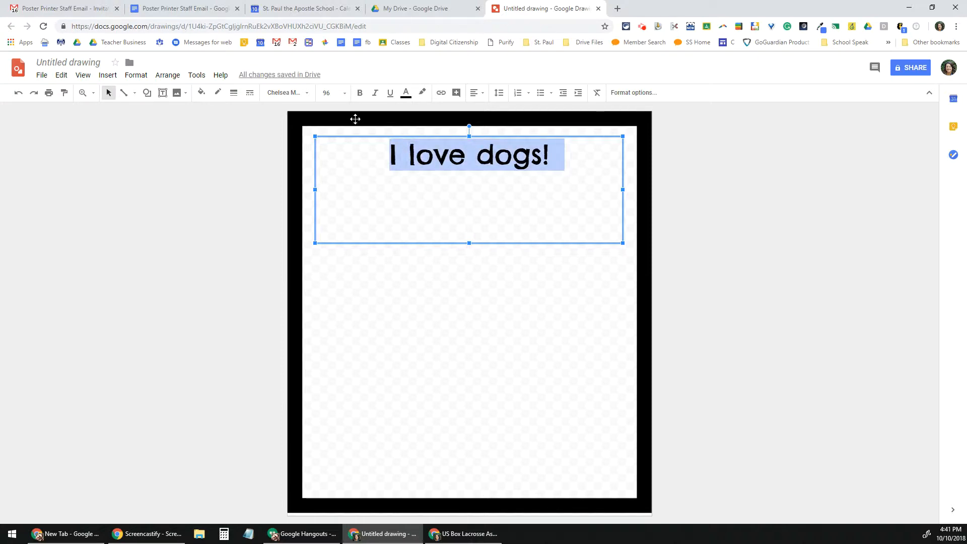
click(331, 91)
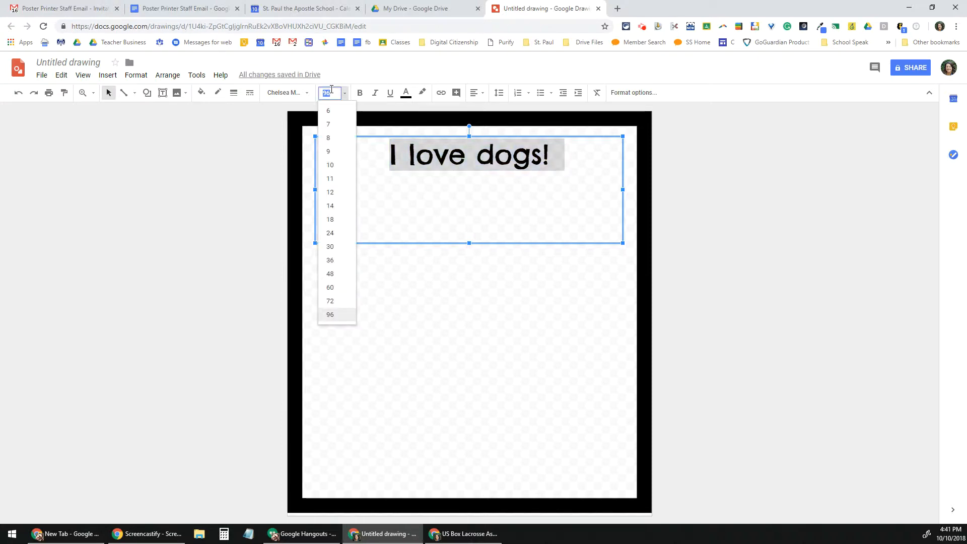
text(115)
key(Return)
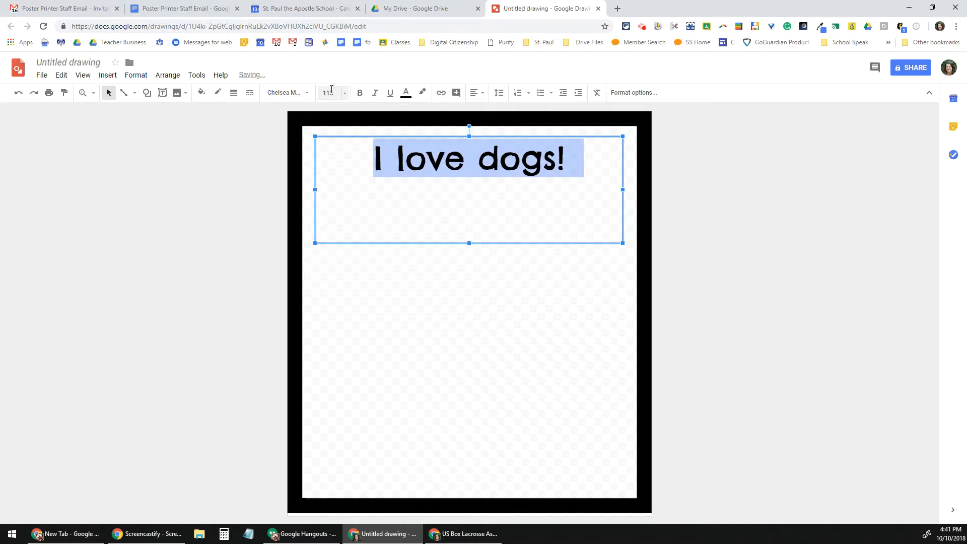
click(331, 91)
text(130)
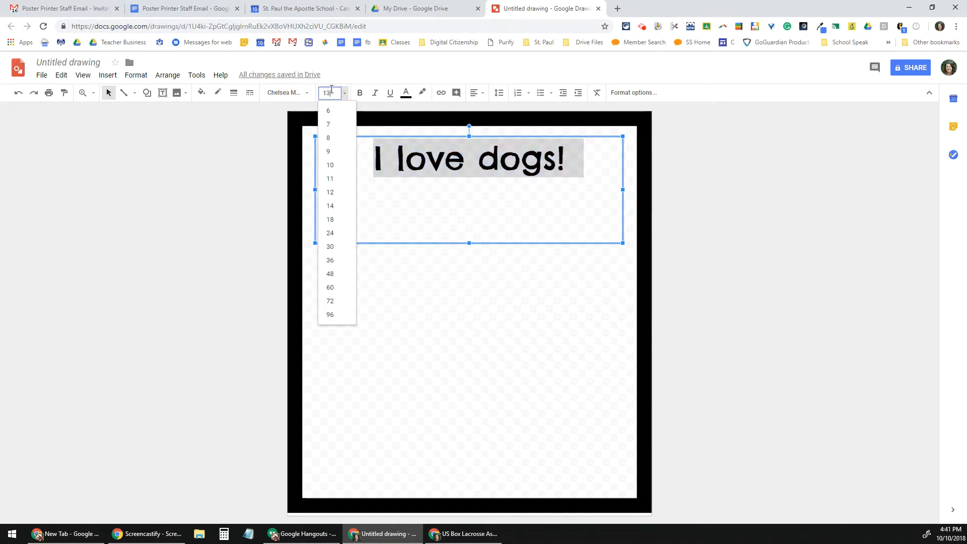
key(Return)
click(445, 239)
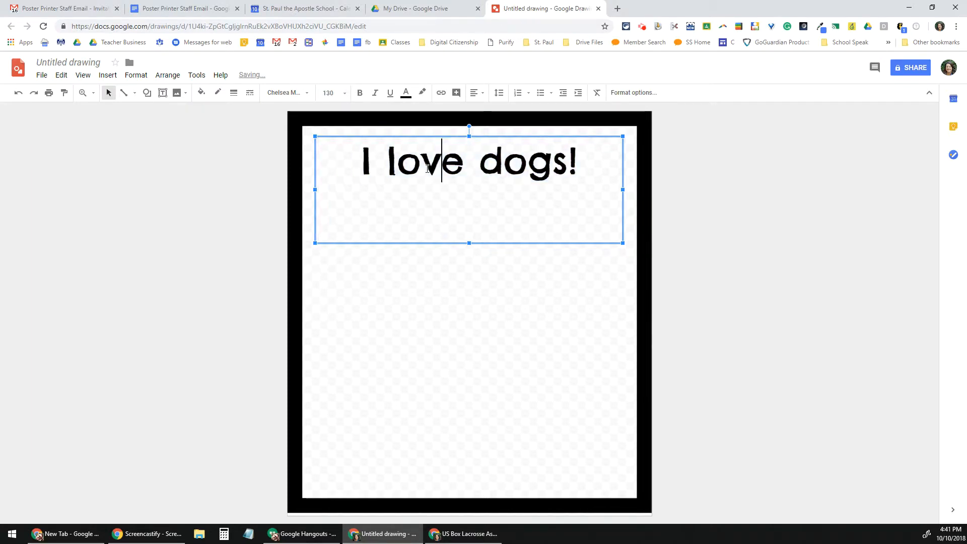
Shorten the title's text box so it fits closely around its single line, leaving the text centred.
drag(468, 243, 468, 185)
click(476, 93)
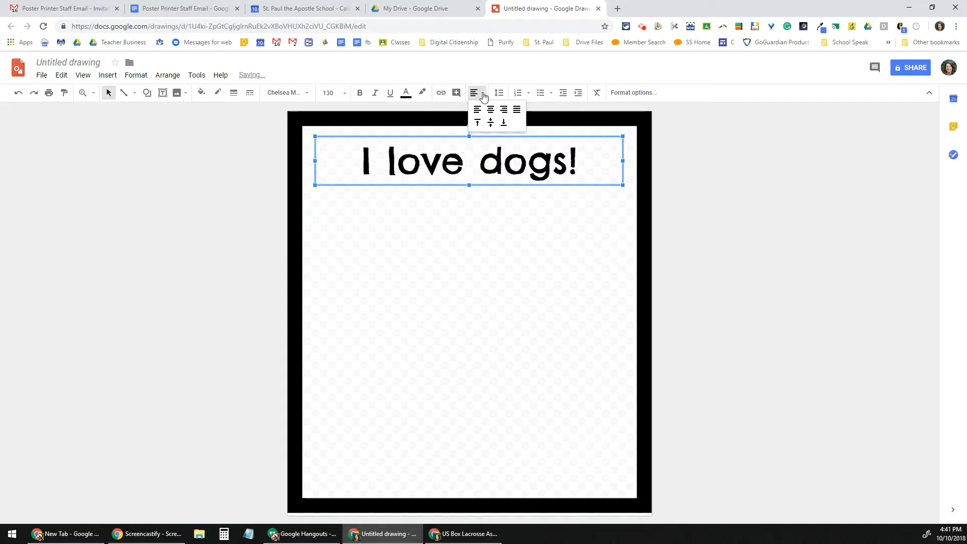
click(409, 232)
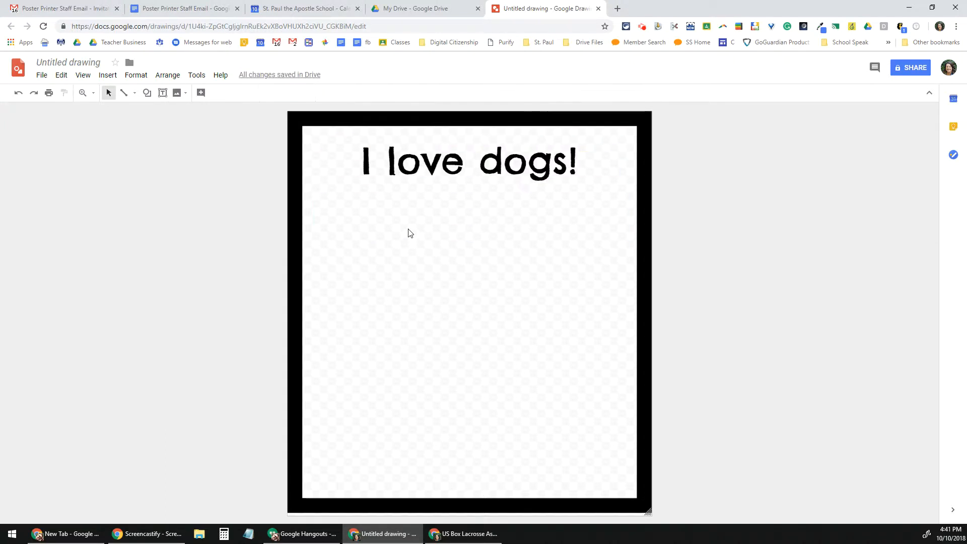
Search the web for images of "dogs png" from within the drawing.
click(182, 95)
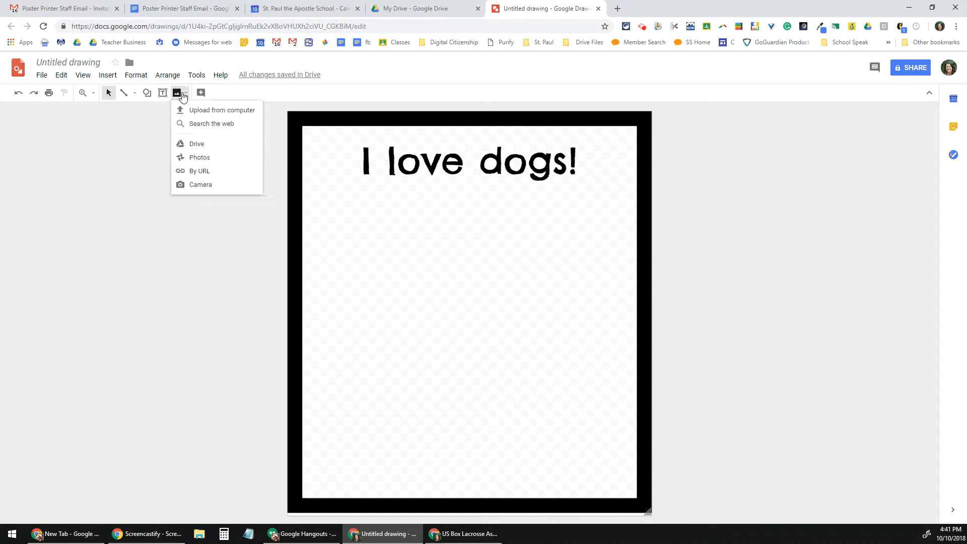
click(186, 123)
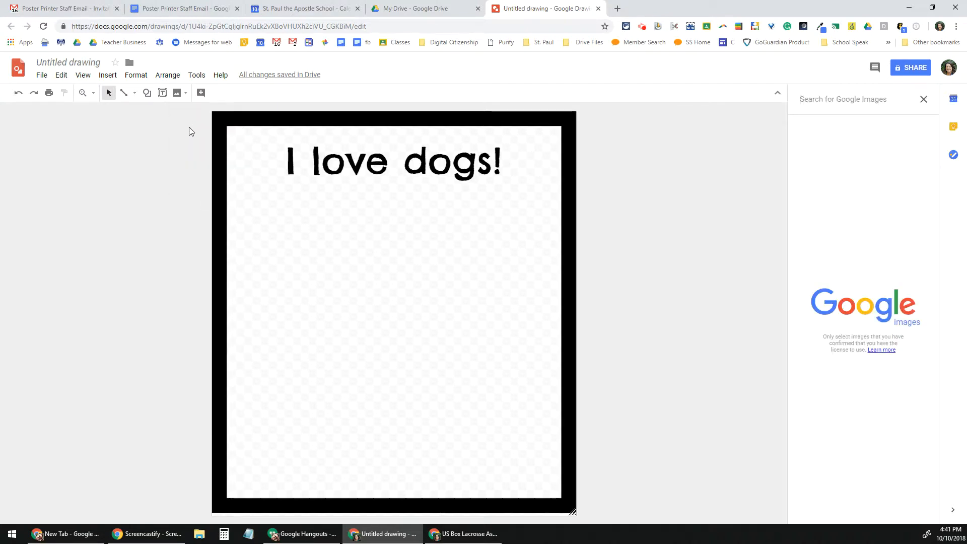
text(dogs pngf)
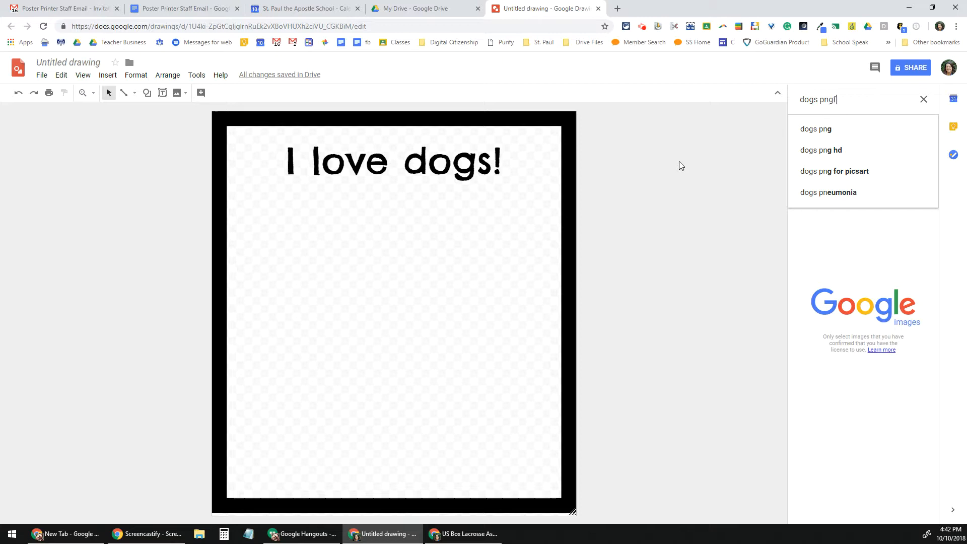
key(BackSpace)
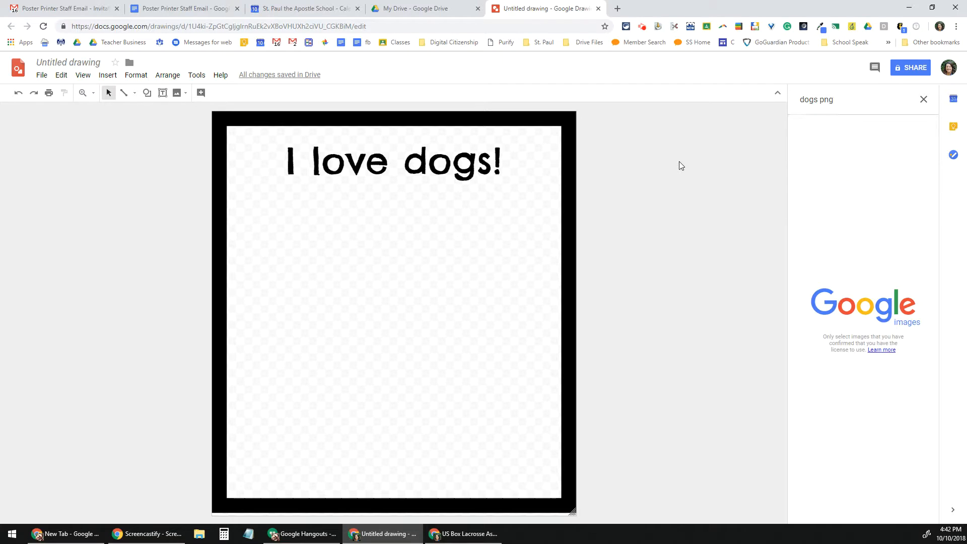
key(Return)
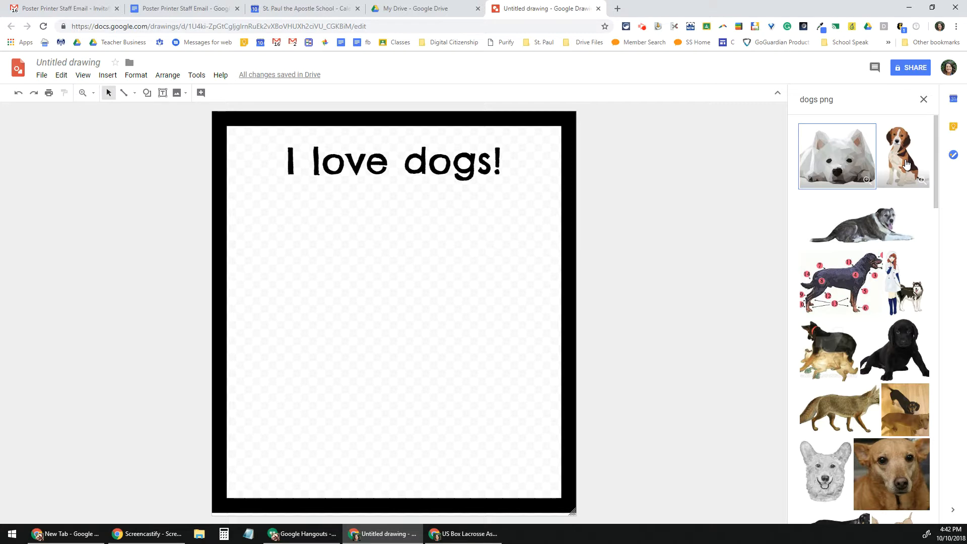
Add the sitting beagle image, enlarge it and place it in the frame's lower right area, closing the image search.
drag(905, 163, 443, 333)
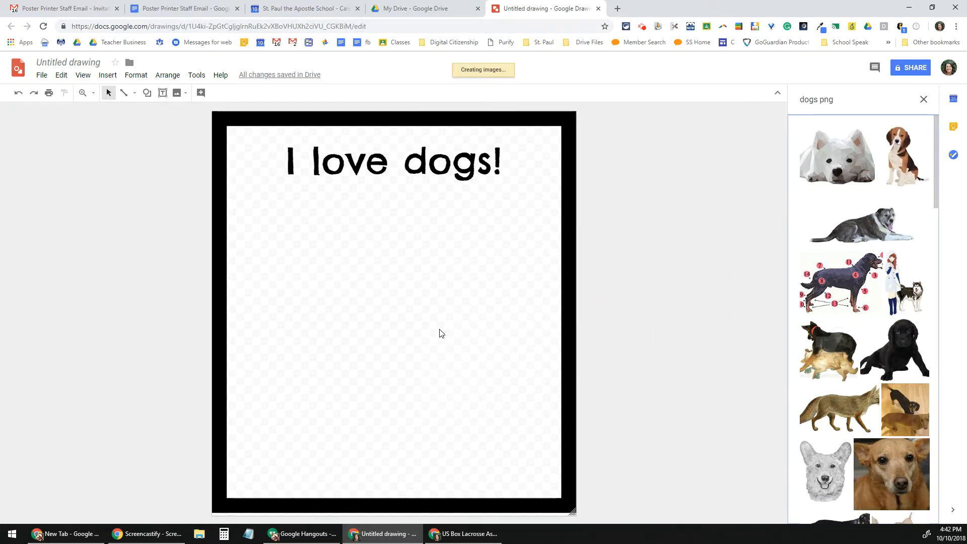
drag(401, 288, 294, 231)
drag(378, 268, 447, 377)
click(302, 311)
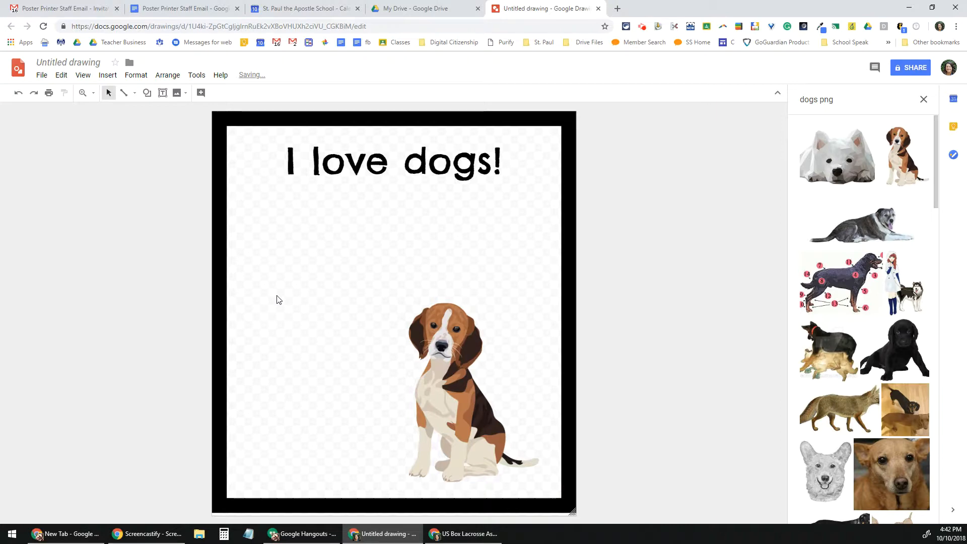
click(184, 96)
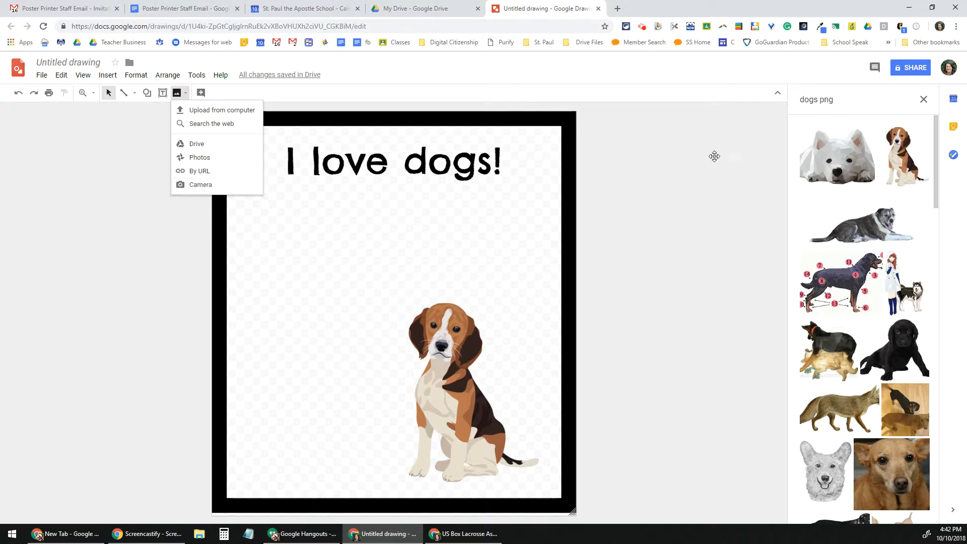
click(922, 100)
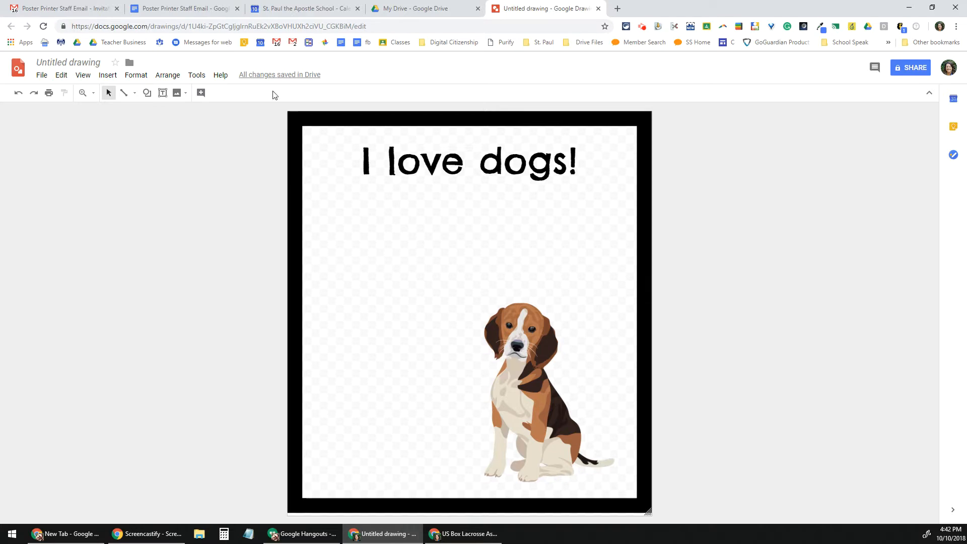
Insert word art reading "Buddy" and enlarge it across the empty area below the title.
click(107, 74)
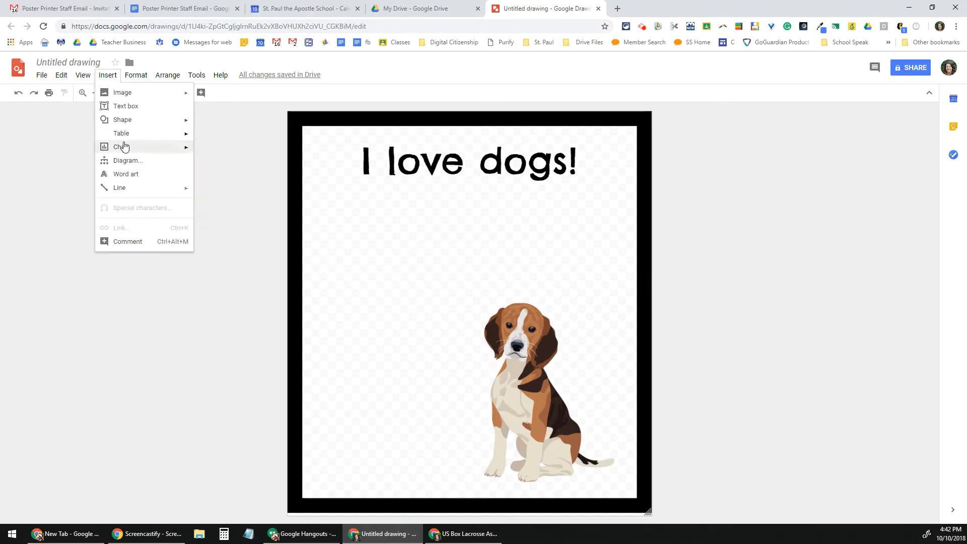
click(125, 173)
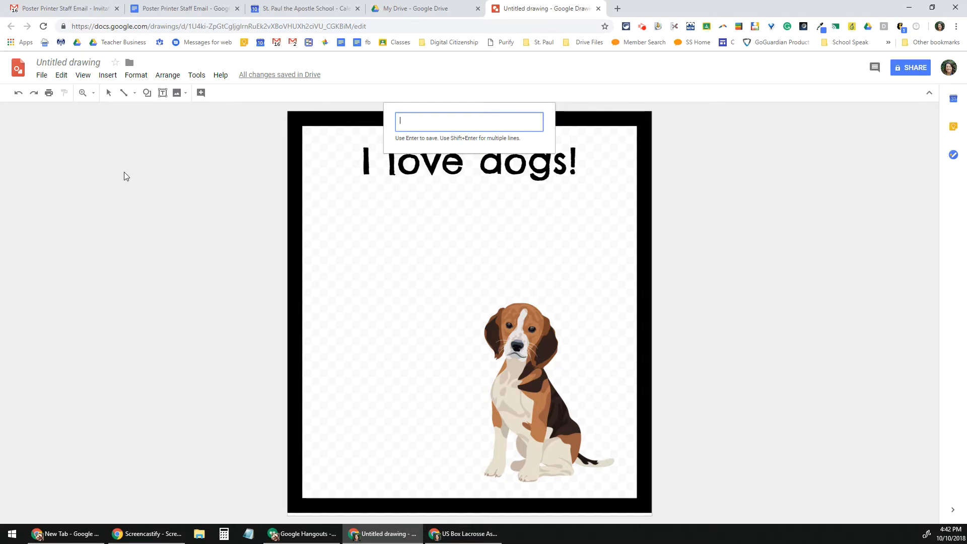
key(shift+Return)
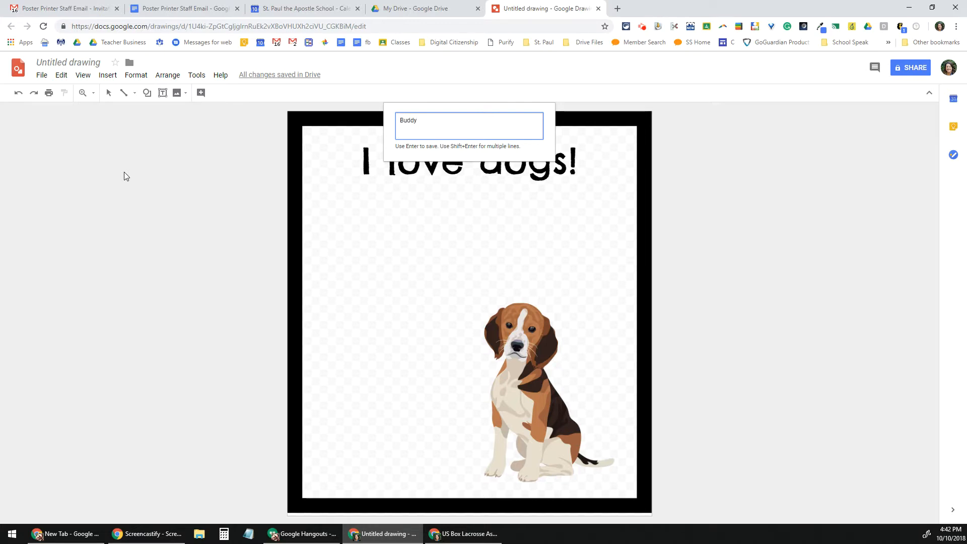
key(Return)
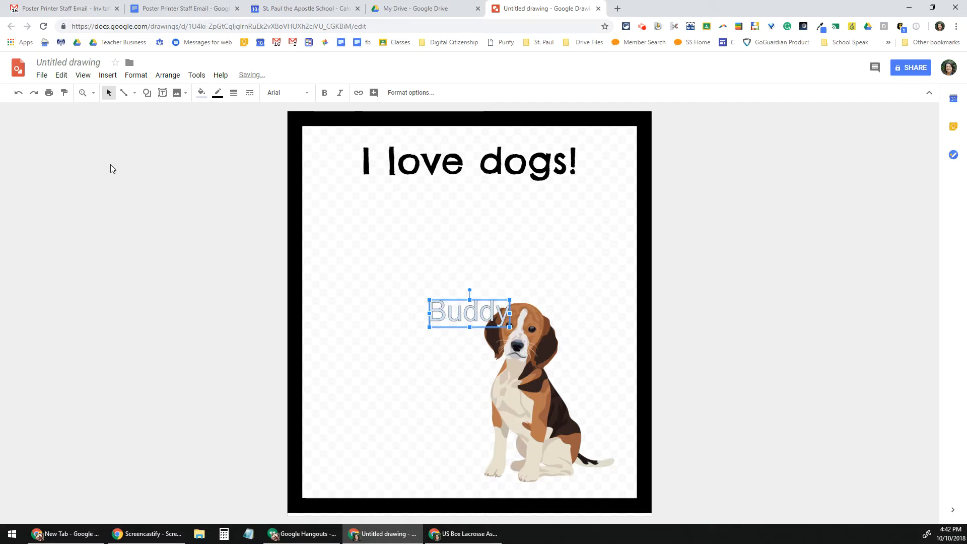
drag(428, 300, 316, 210)
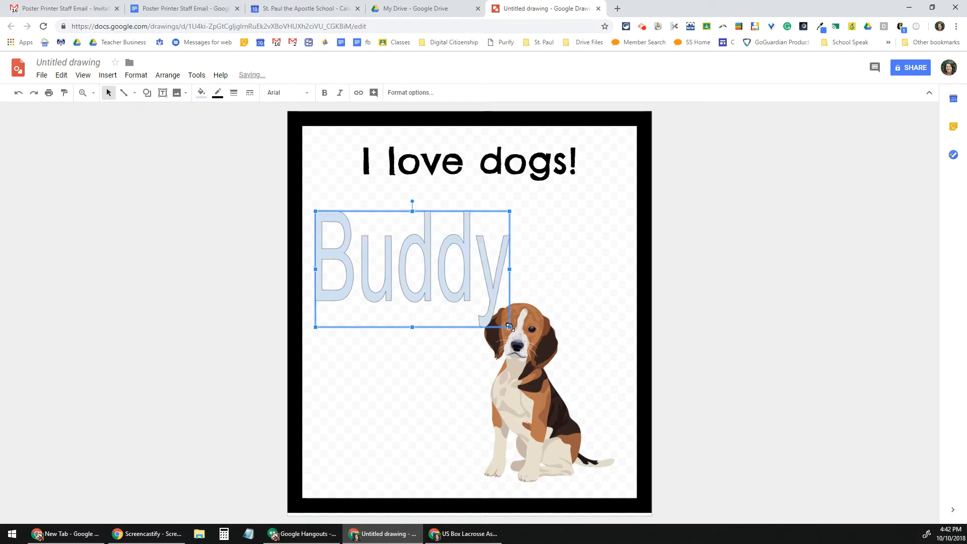
Widen the Buddy word art so it spans most of the frame directly below the title.
drag(505, 329, 603, 287)
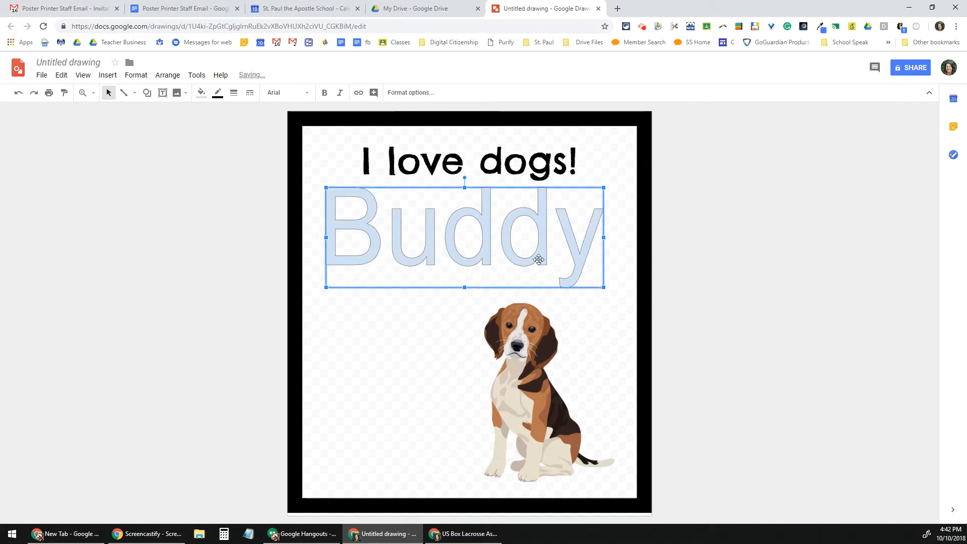
Try the Chelsea Market, Raleway and Average fonts on the Buddy word art.
click(288, 95)
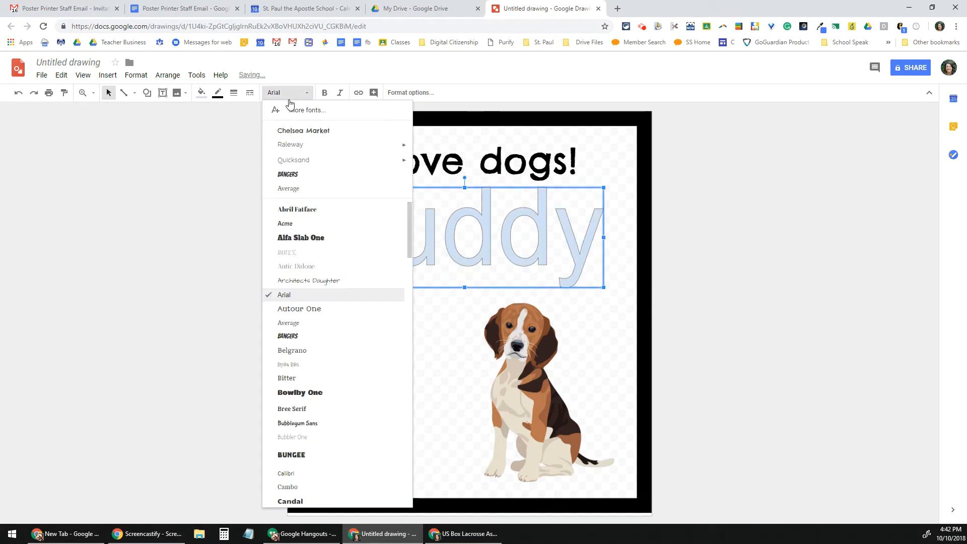
click(297, 130)
click(290, 95)
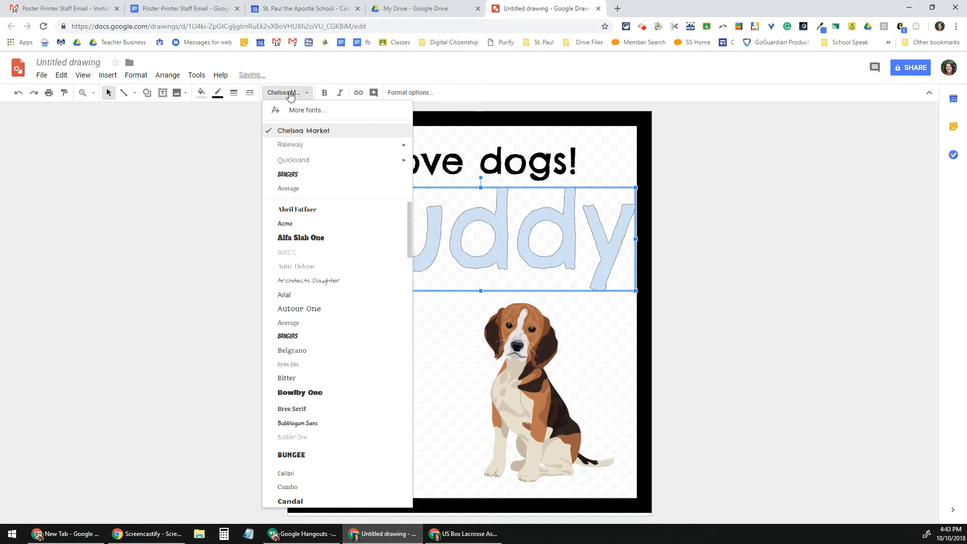
click(291, 144)
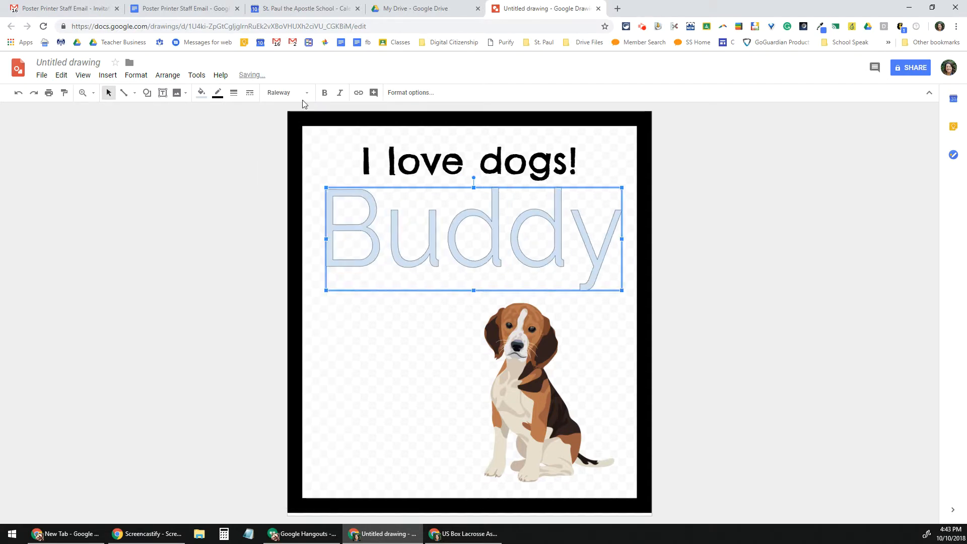
click(288, 92)
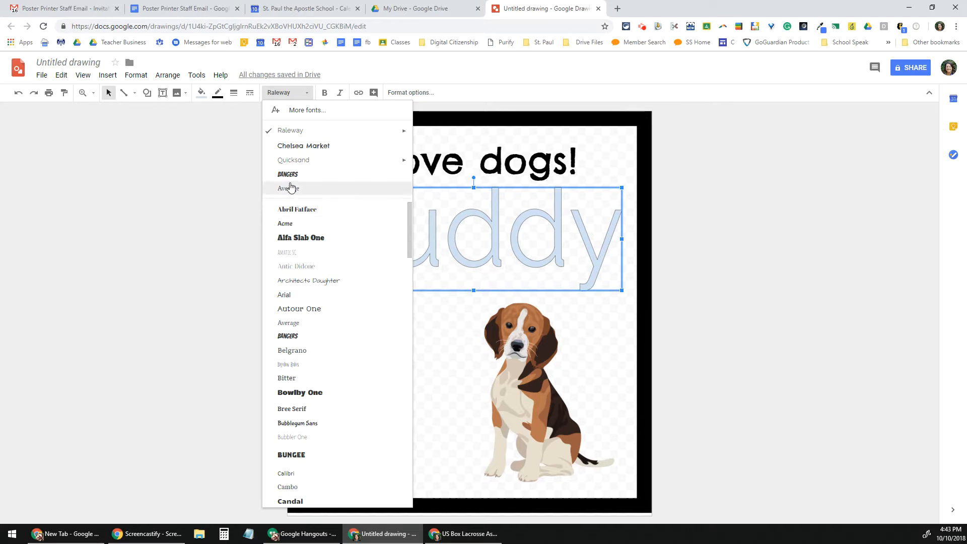
click(288, 188)
Set the Buddy word art in bold Quicksand.
click(268, 99)
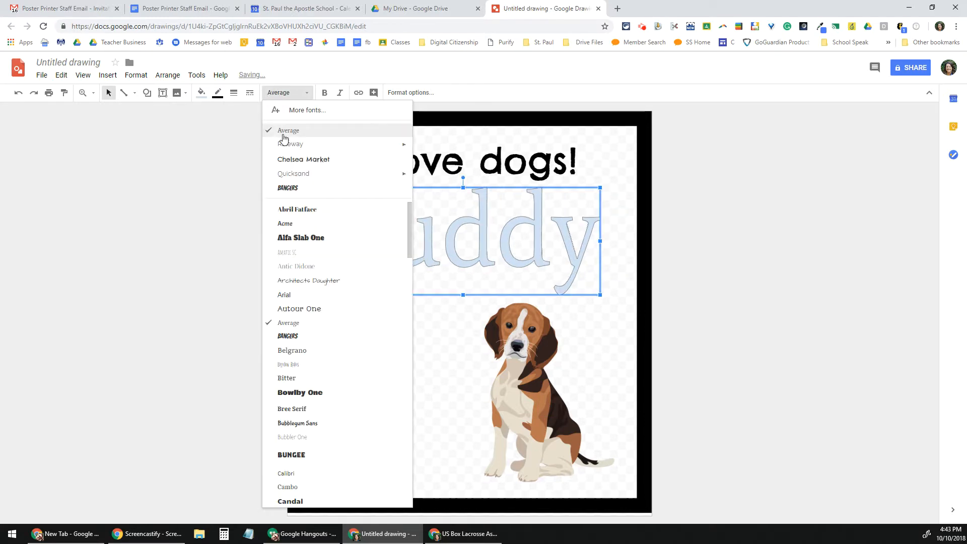
click(312, 176)
click(324, 94)
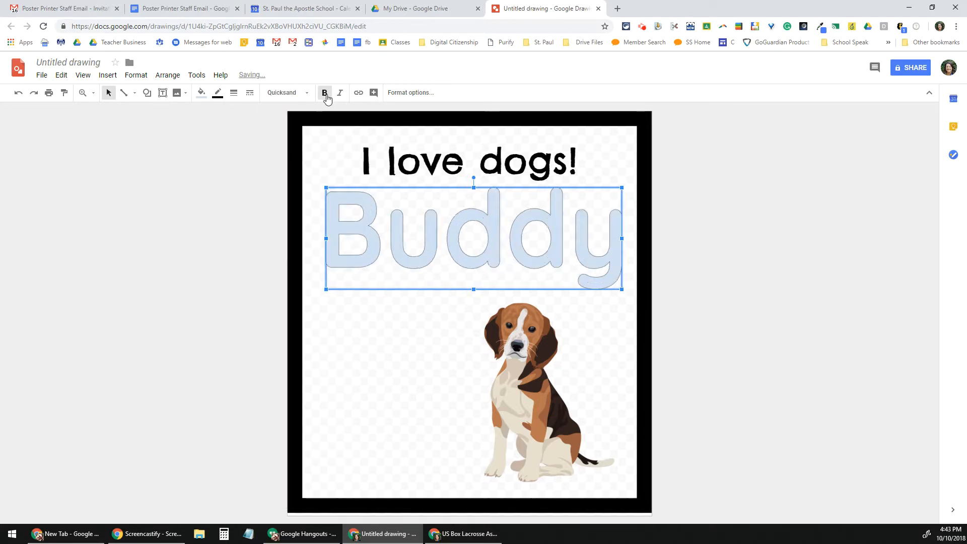
Fill the Buddy word art with medium blue and give it a thick black outline.
click(201, 92)
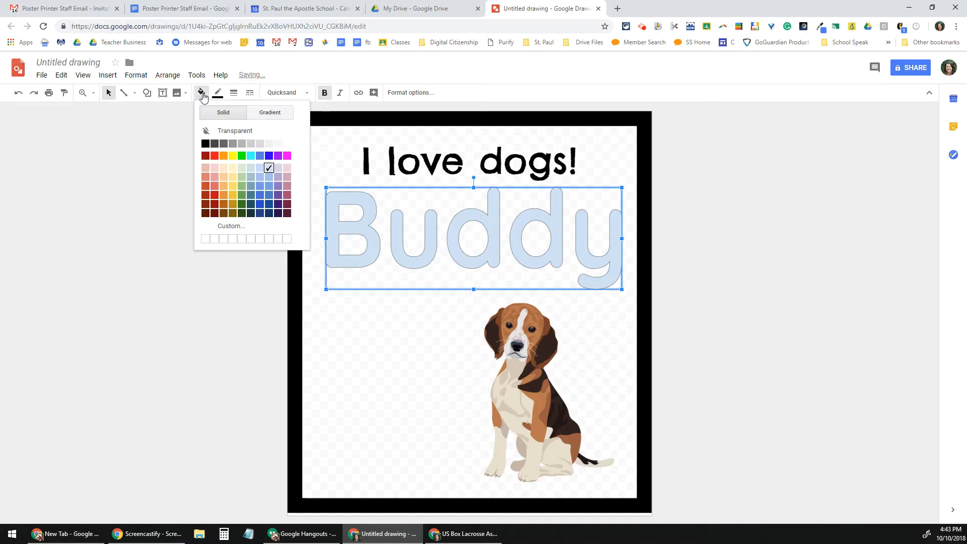
click(269, 195)
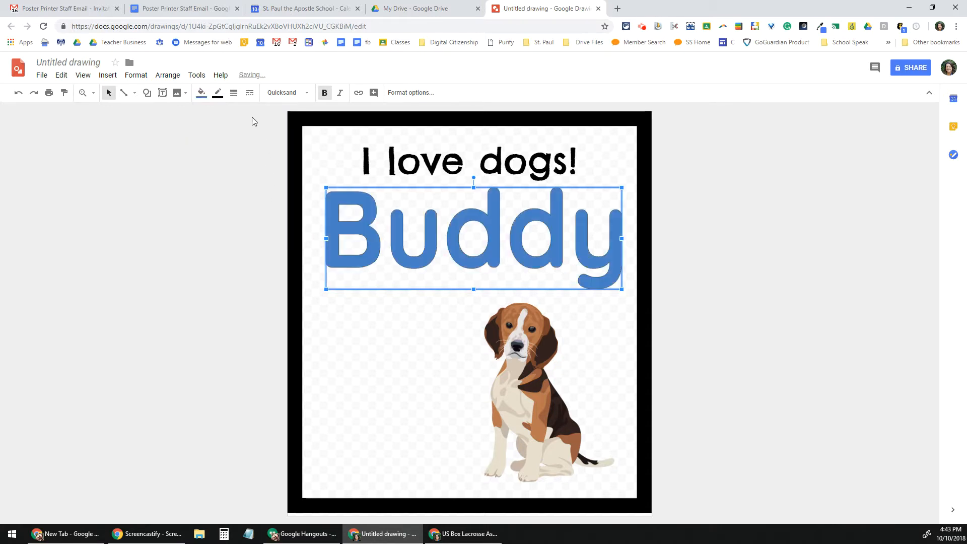
click(218, 93)
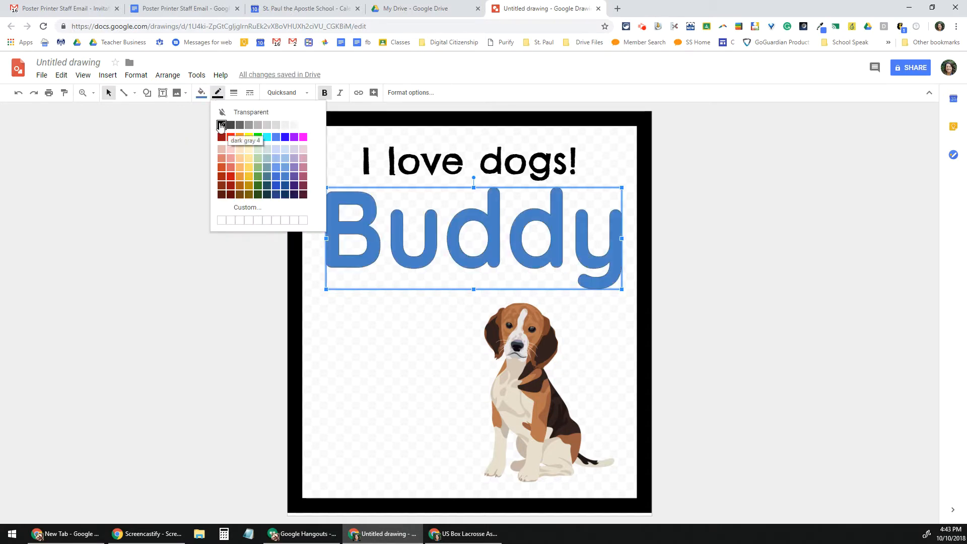
click(221, 125)
click(233, 92)
click(253, 180)
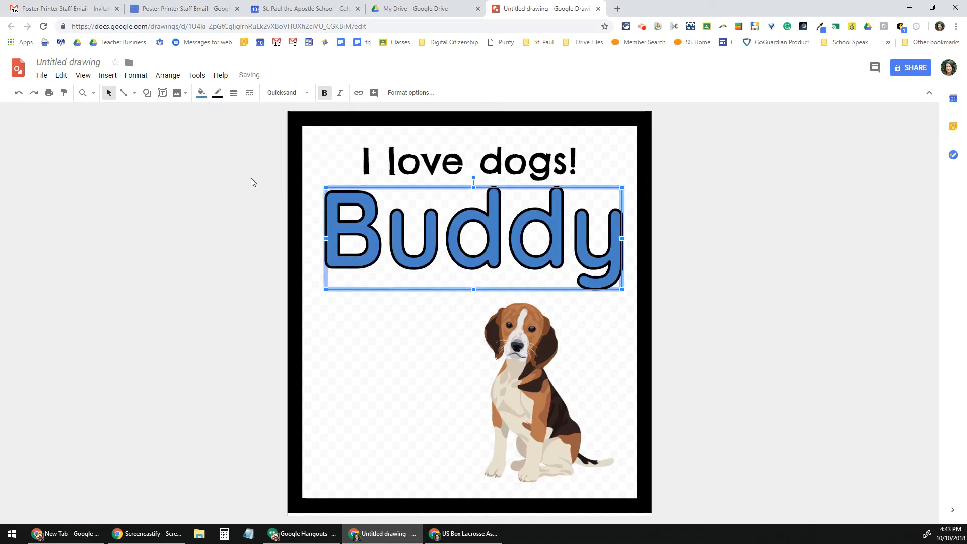
click(364, 295)
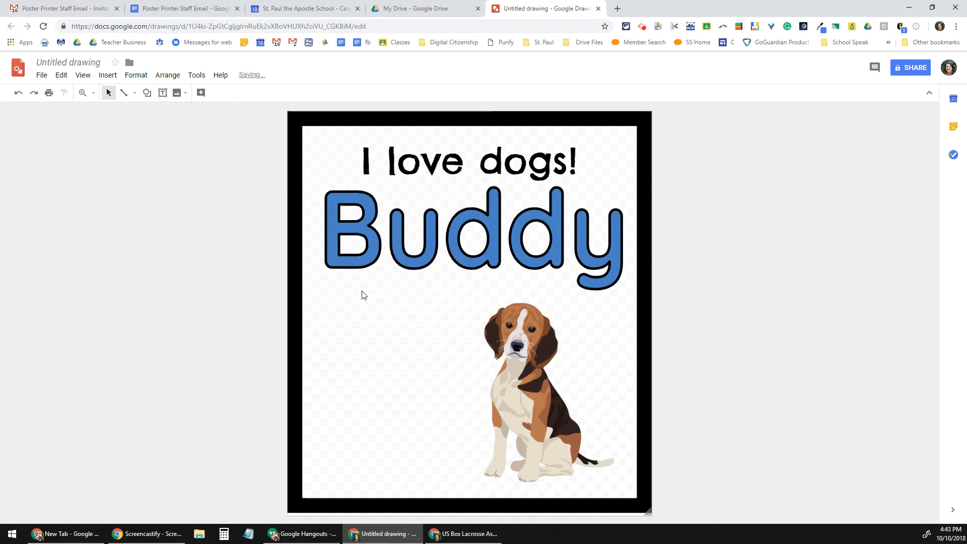
Narrow the Buddy word art to less than half its width and place it in the frame's upper left area below the title.
click(367, 253)
drag(622, 289, 446, 283)
drag(400, 255, 409, 396)
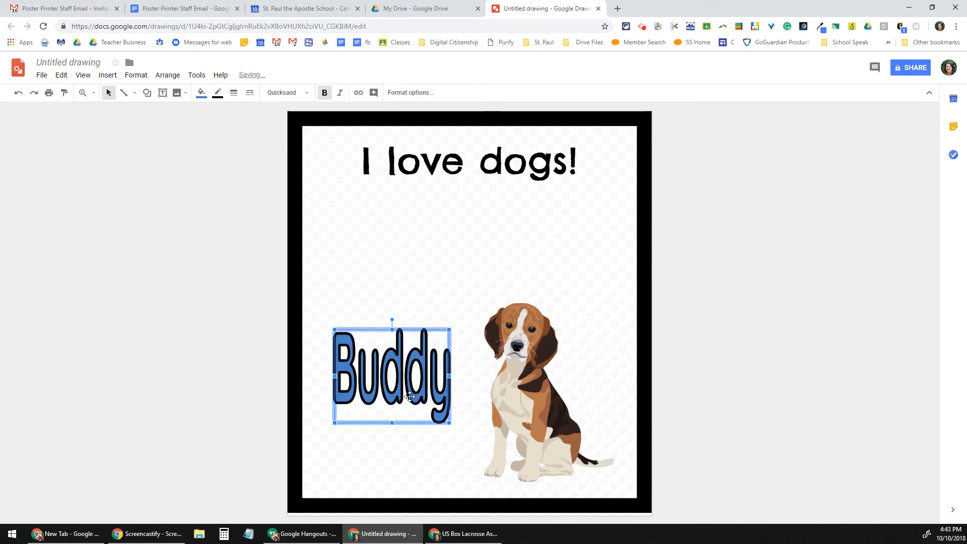
click(395, 263)
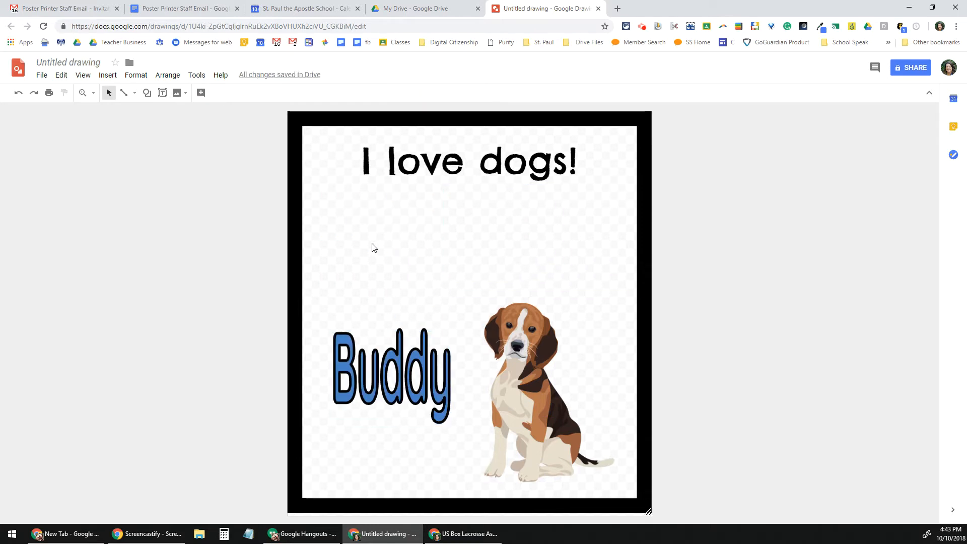
drag(393, 369, 403, 257)
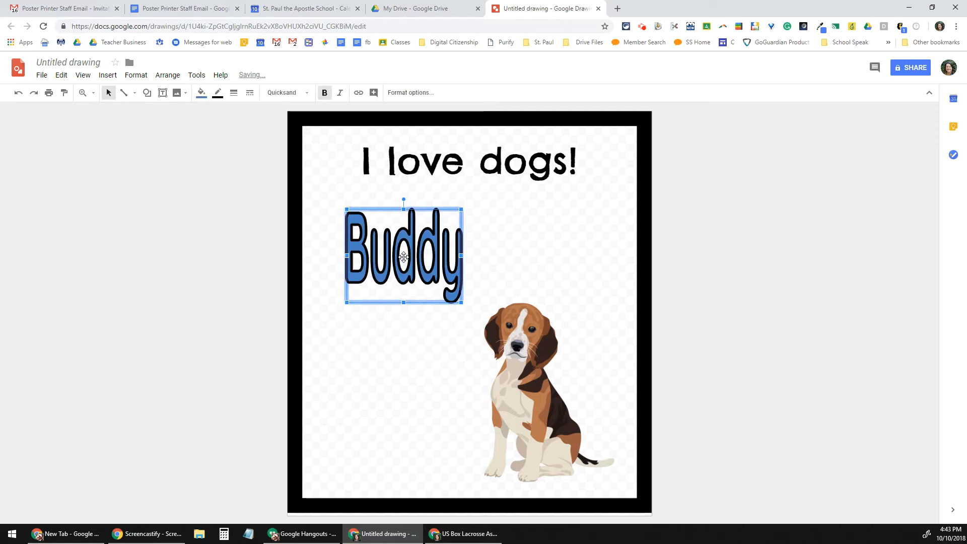
Rename the drawing as "dogs".
click(61, 63)
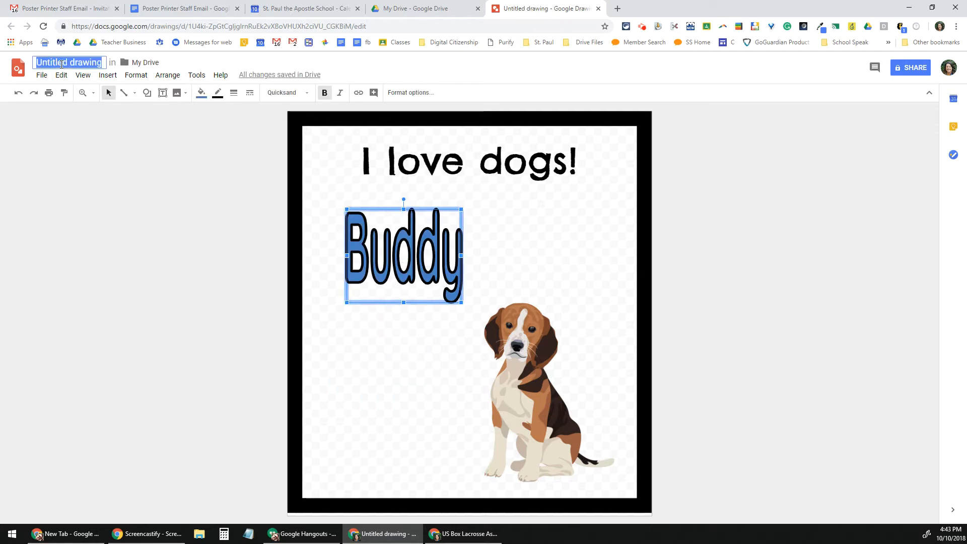
text(dogs)
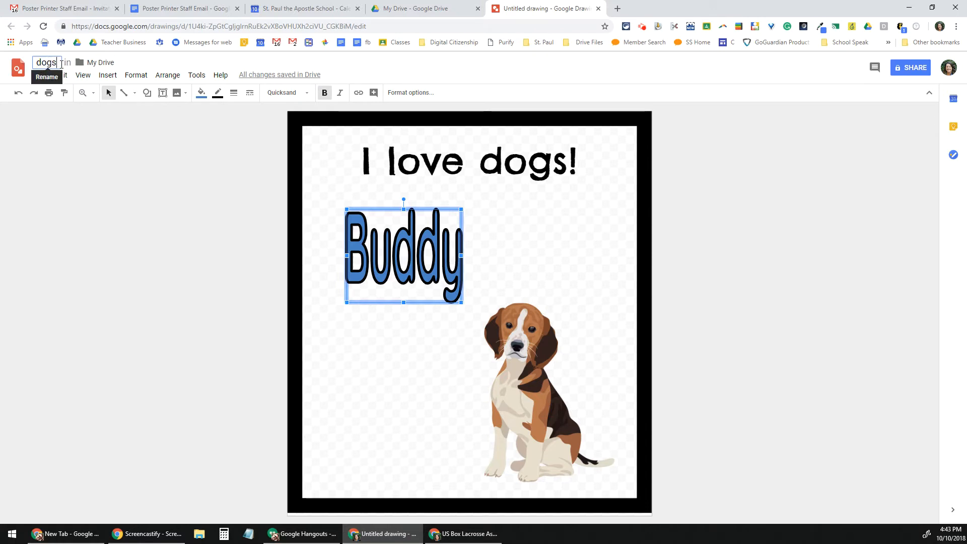
click(33, 150)
Review the file formats offered for downloading the drawing, without downloading it.
click(41, 76)
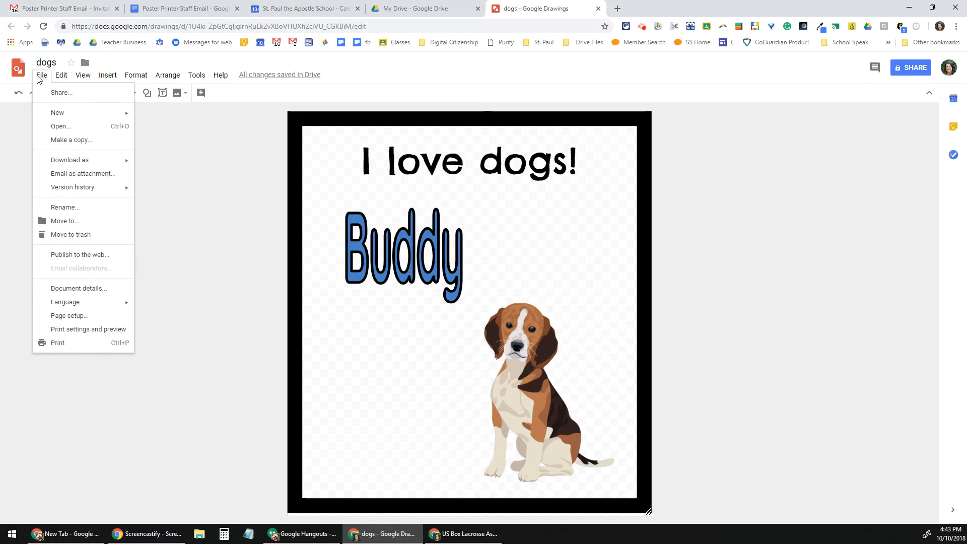
mouse_move(69, 160)
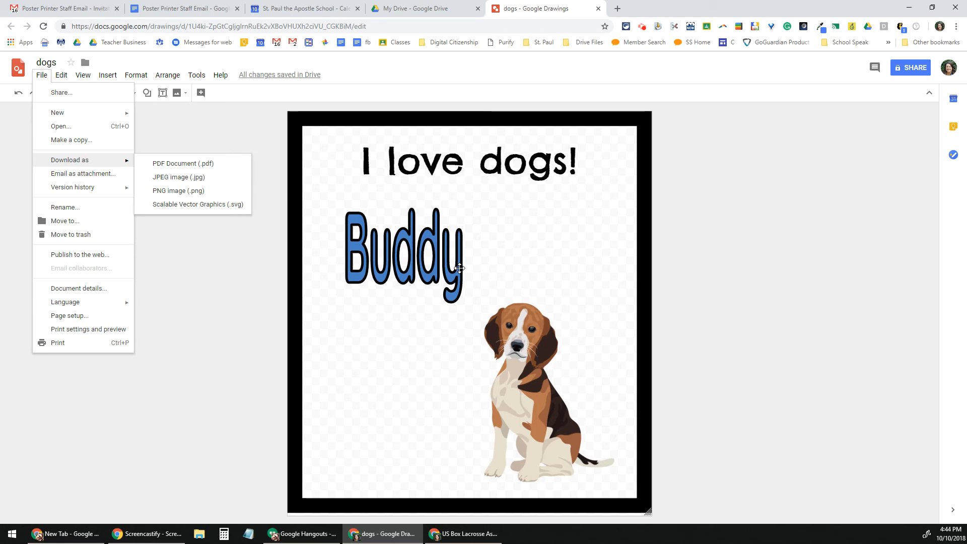
click(526, 370)
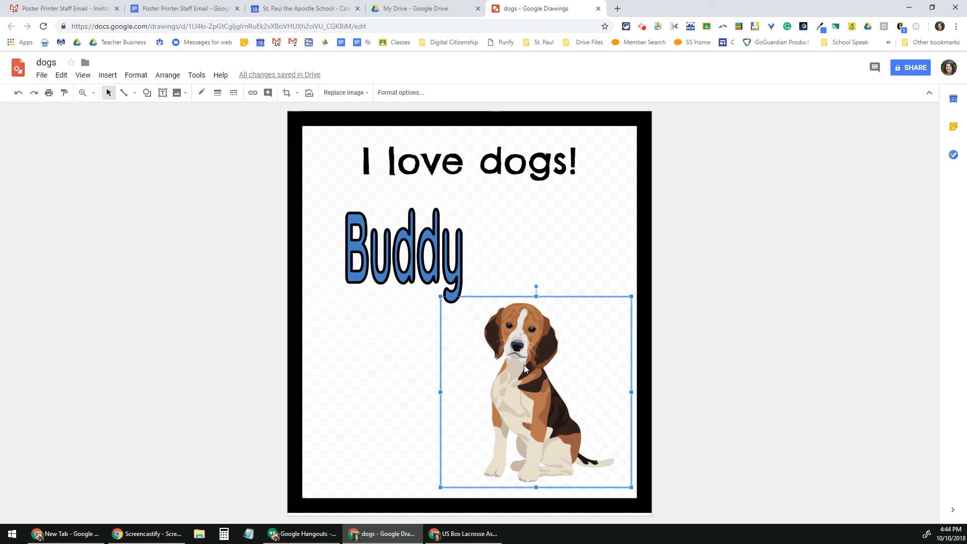
click(395, 382)
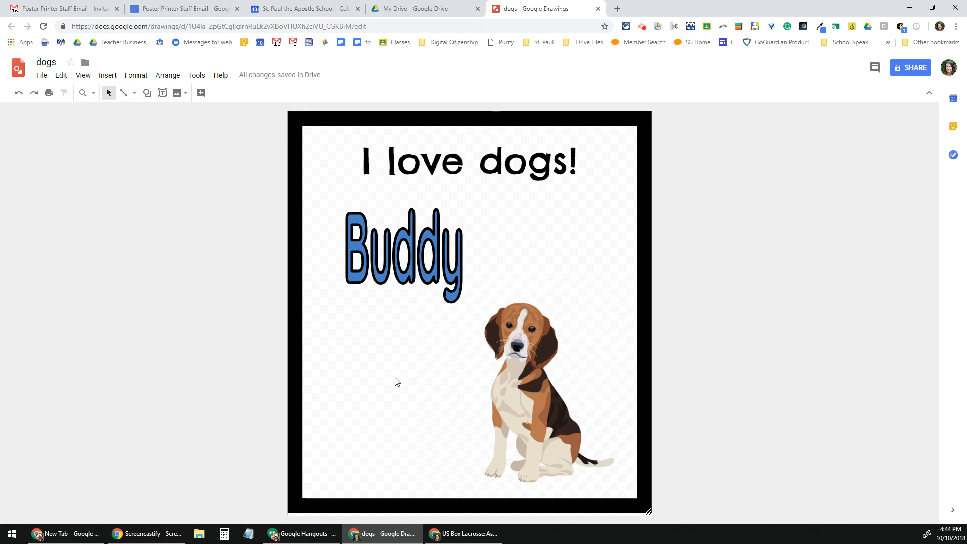